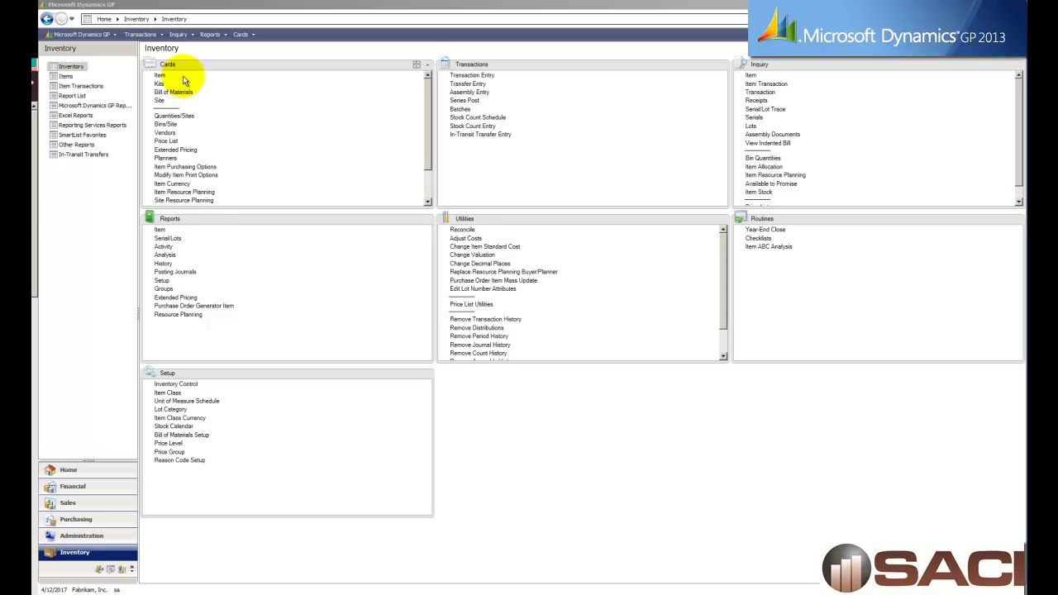
left_click(162, 101)
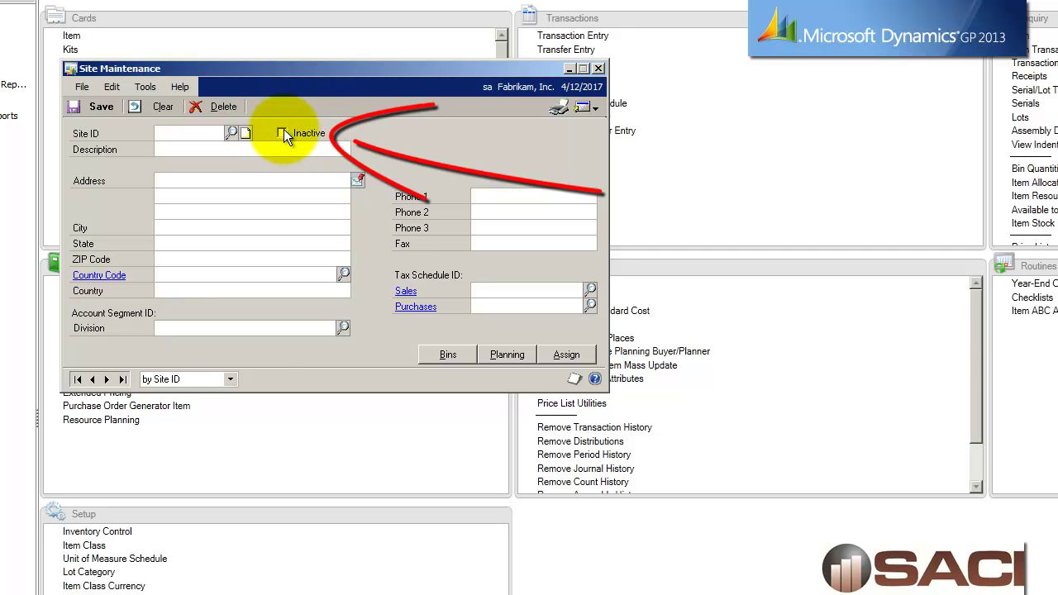
After checking the existing site list, enter new Site ID NYC with description 'New York City'.
left_click(232, 133)
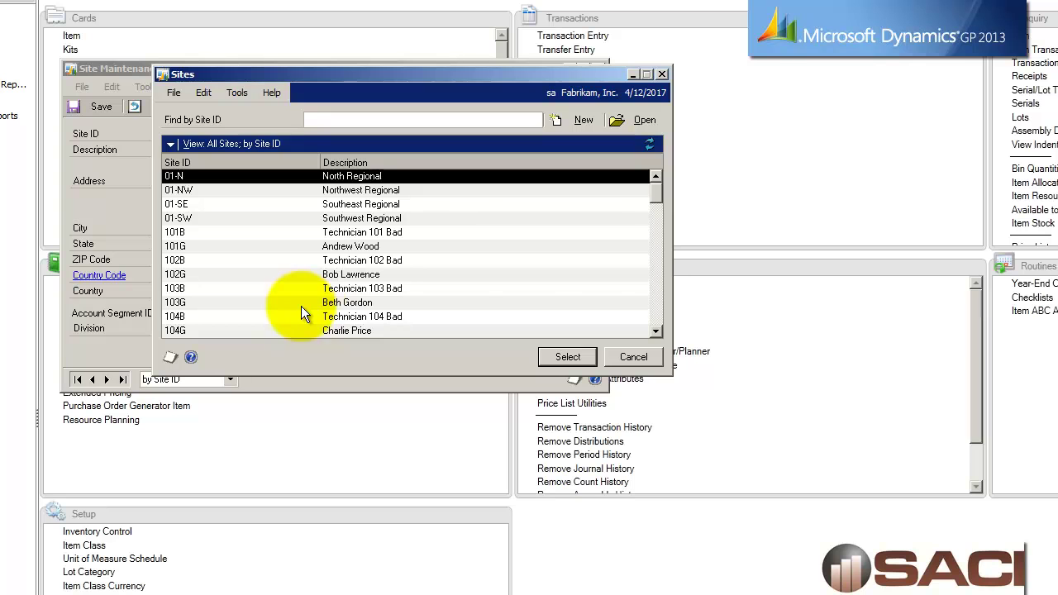
left_click(645, 357)
type("N")
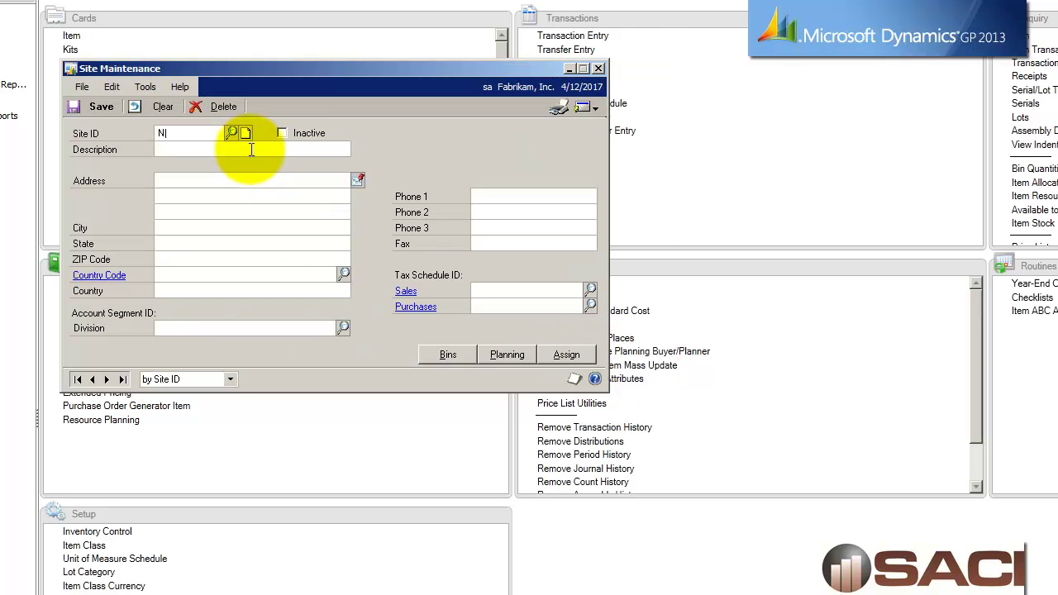
type("YC")
key("Tab")
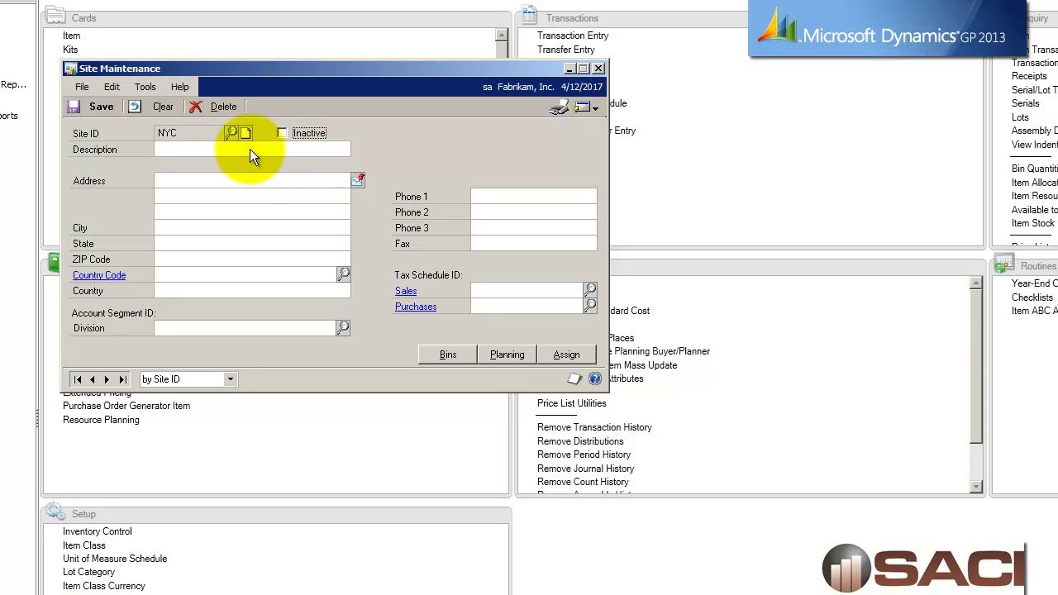
left_click(250, 151)
type("New York City")
key("Tab")
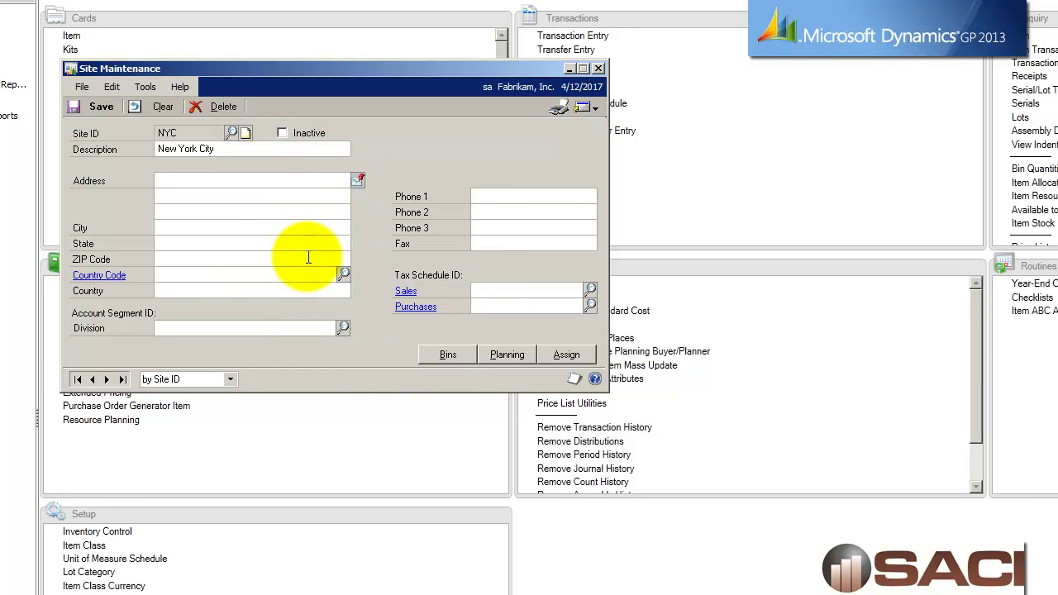
Save site NYC and open its Item Site Assignments window.
left_click(573, 356)
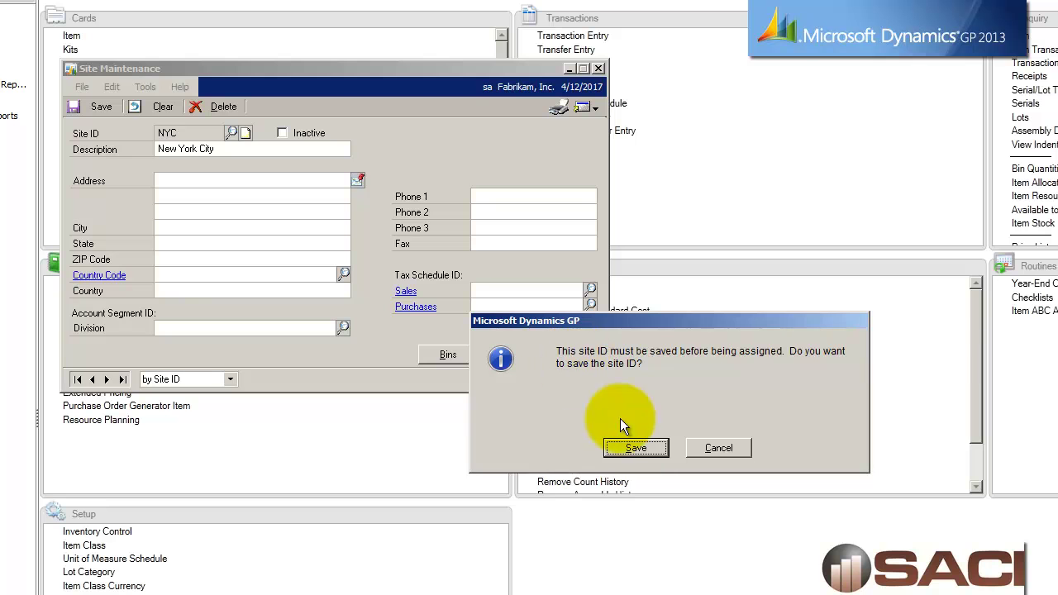
left_click(636, 447)
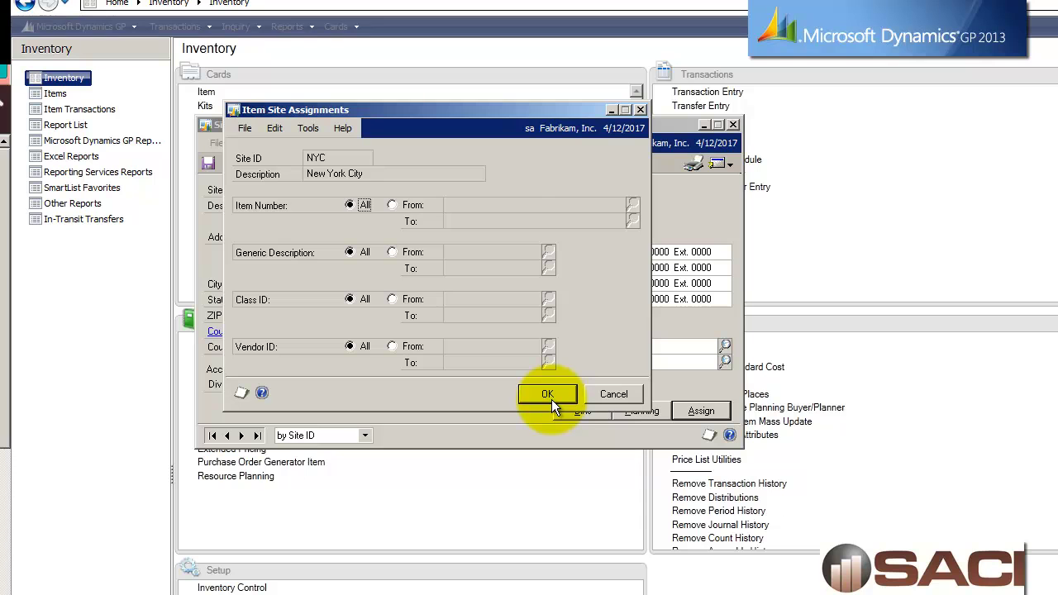
Restrict the Item Number range from 1-A3261A to 2GPROC.
left_click(393, 205)
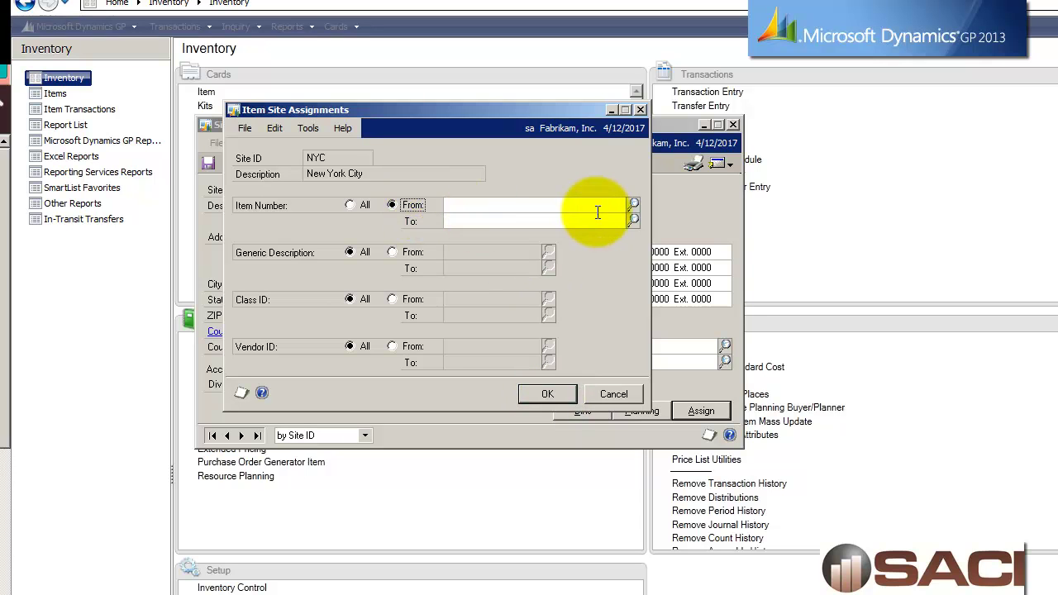
left_click(634, 204)
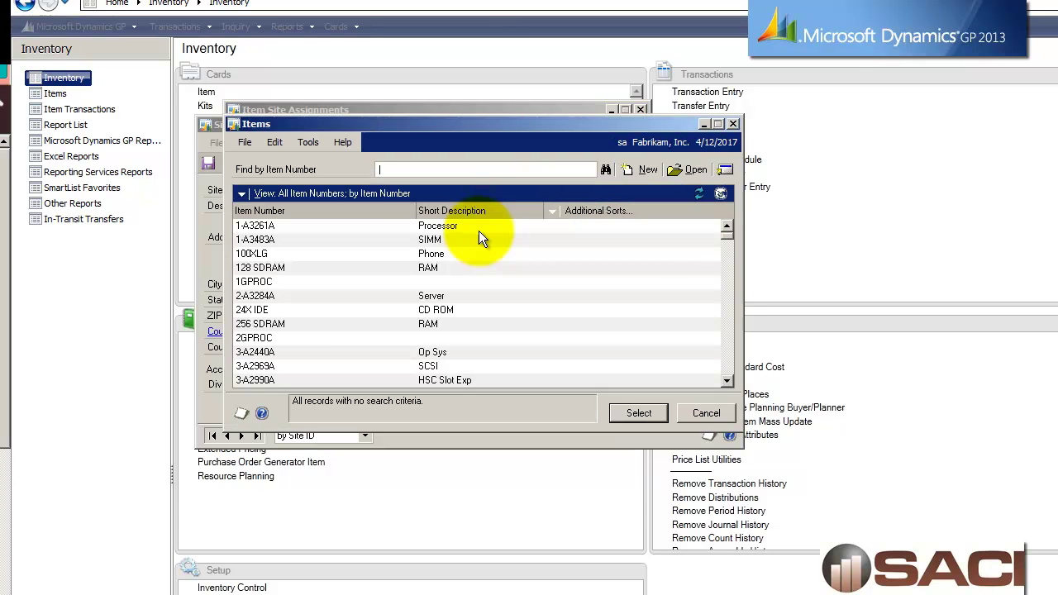
left_click(424, 228)
double_click(425, 230)
left_click(630, 223)
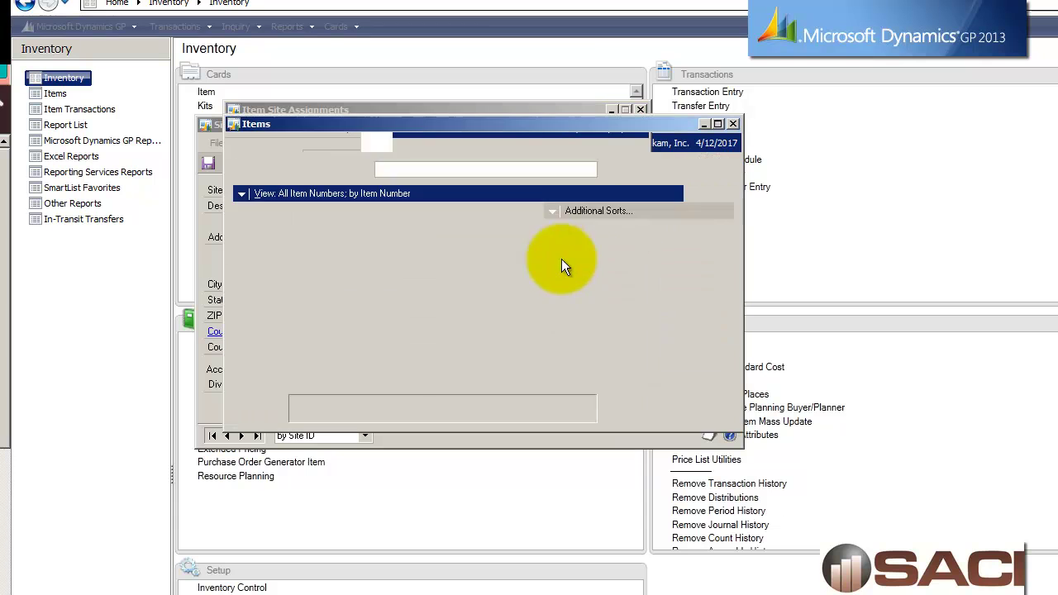
double_click(373, 339)
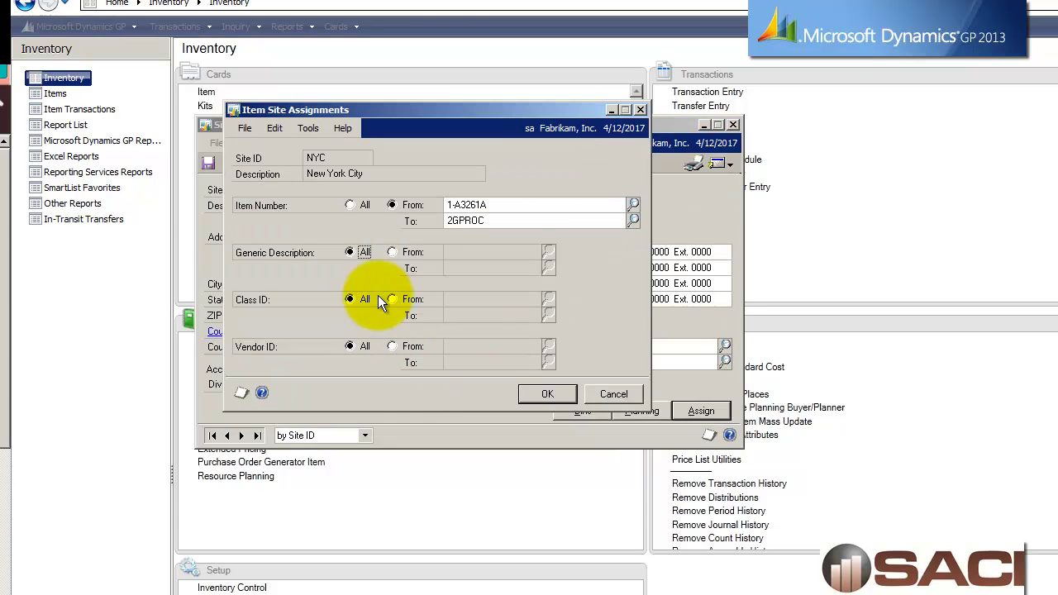
Leave Generic Description, Class ID and Vendor ID ranges set to All.
left_click(410, 253)
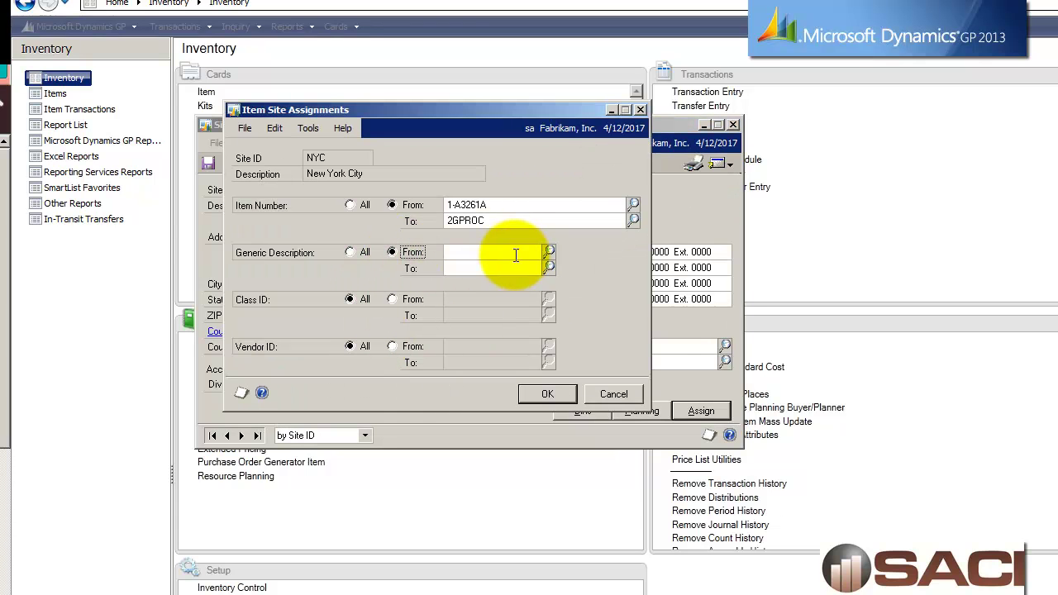
left_click(350, 251)
left_click(410, 300)
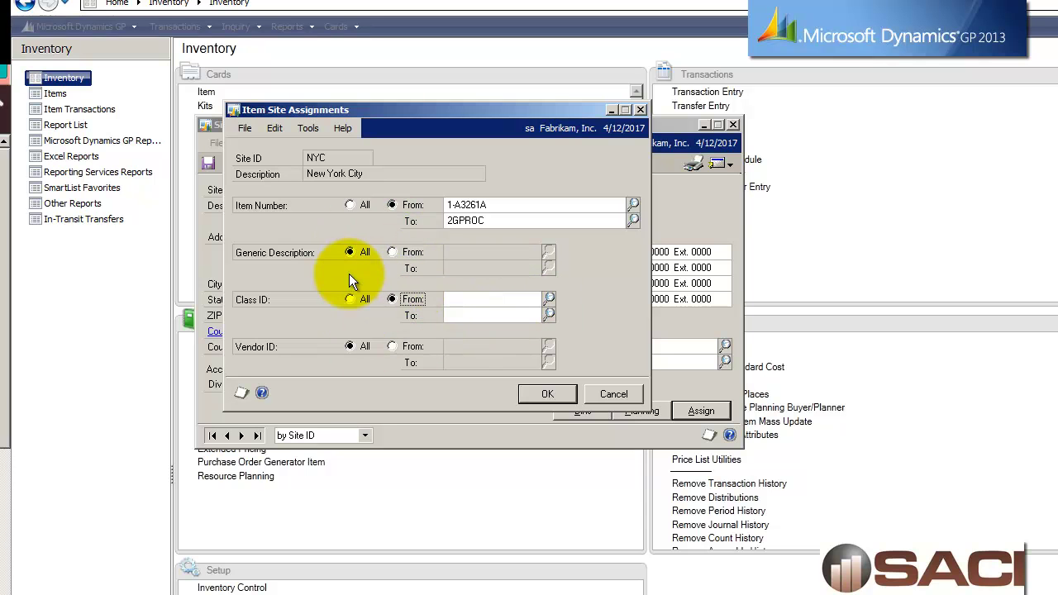
left_click(411, 350)
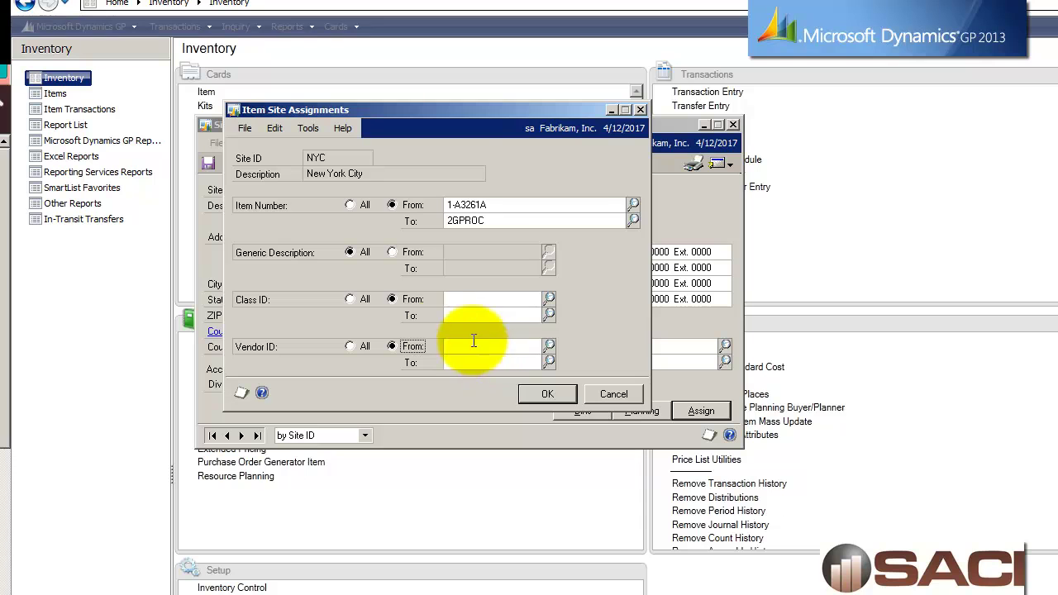
left_click(365, 303)
left_click(360, 348)
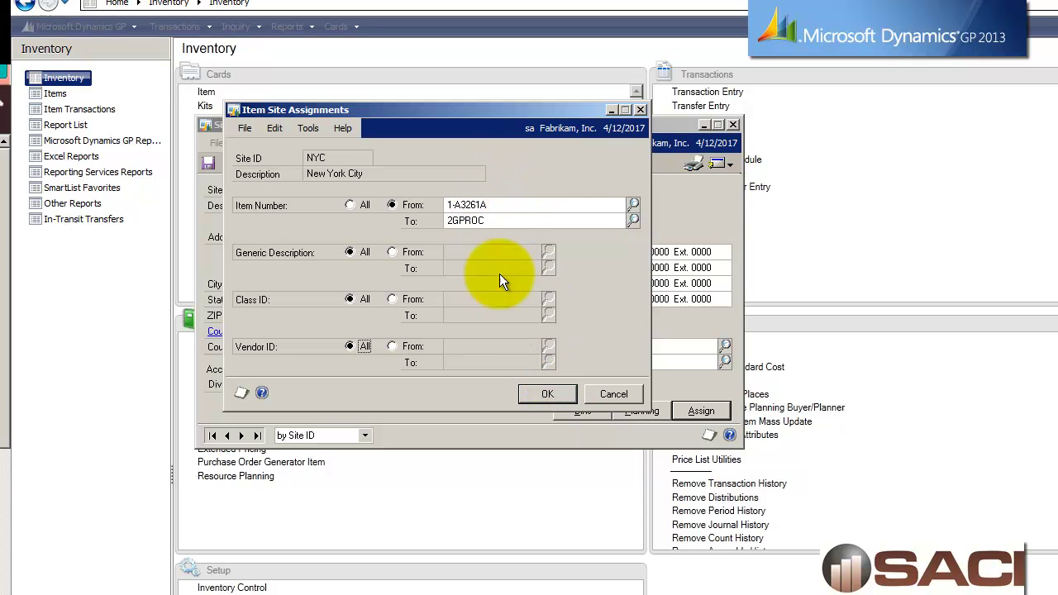
Run the NYC item site assignment, then close Site Maintenance.
left_click(543, 397)
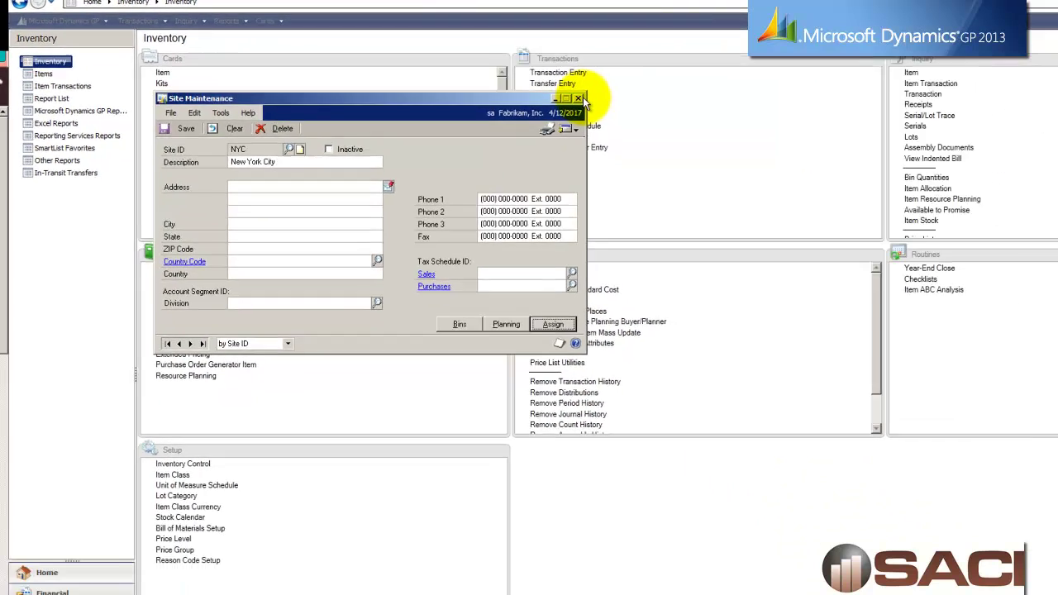
left_click(581, 98)
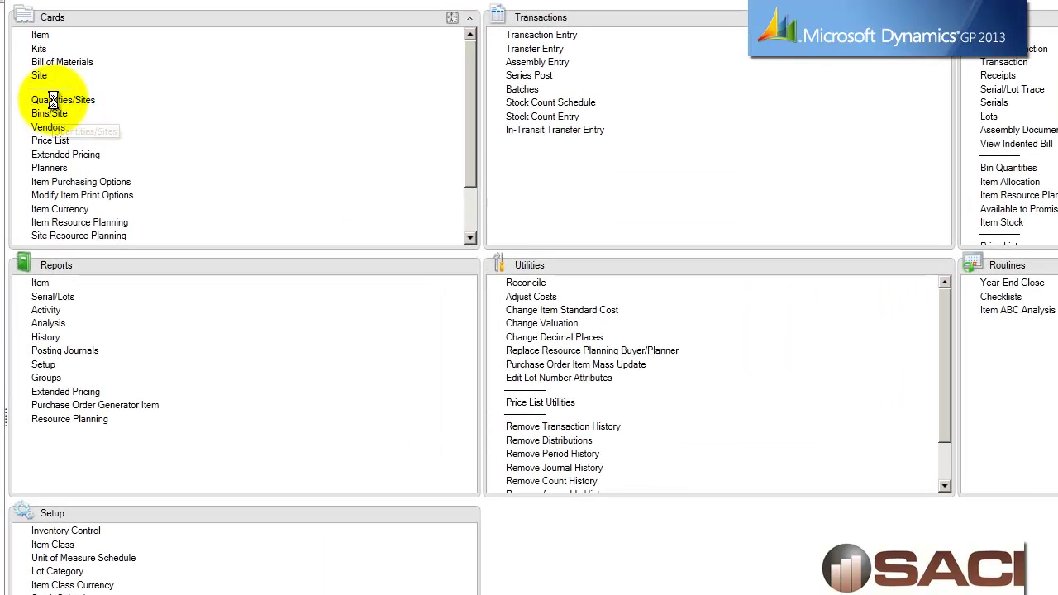
Open Item Quantities Maintenance for item 1-A3261A, viewing by Site ID.
left_click(52, 99)
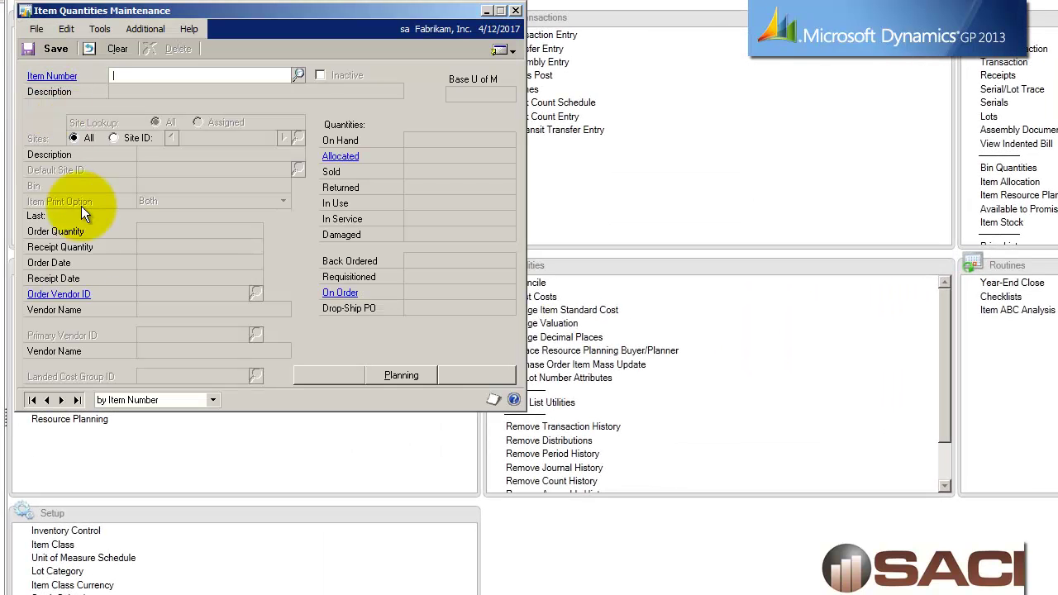
left_click(31, 400)
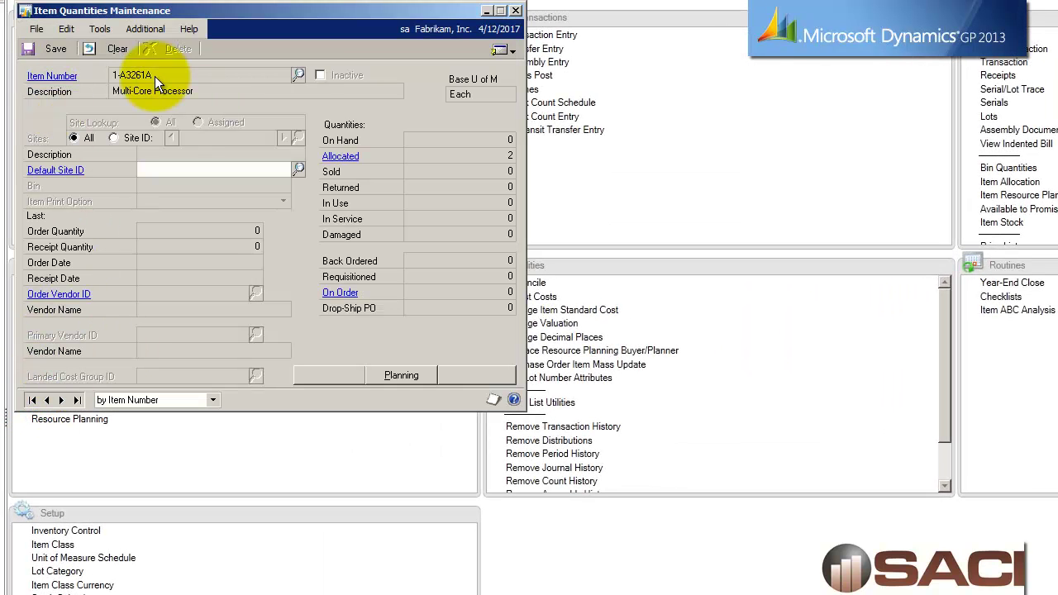
left_click(120, 137)
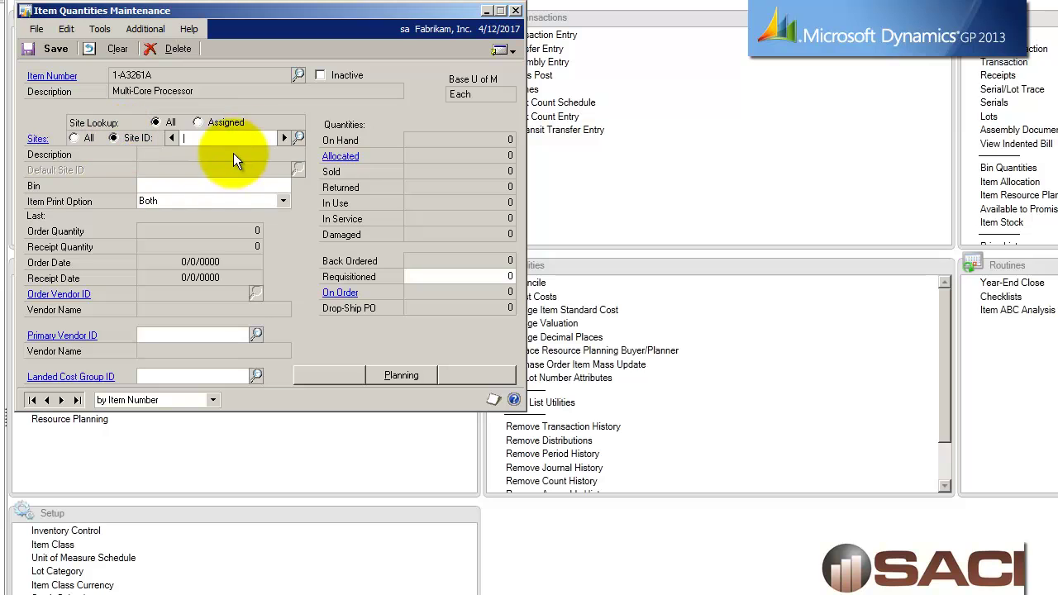
Browse item 1-A3261A's site records one by one, then bring up the Sites list.
left_click(284, 138)
left_click(284, 138)
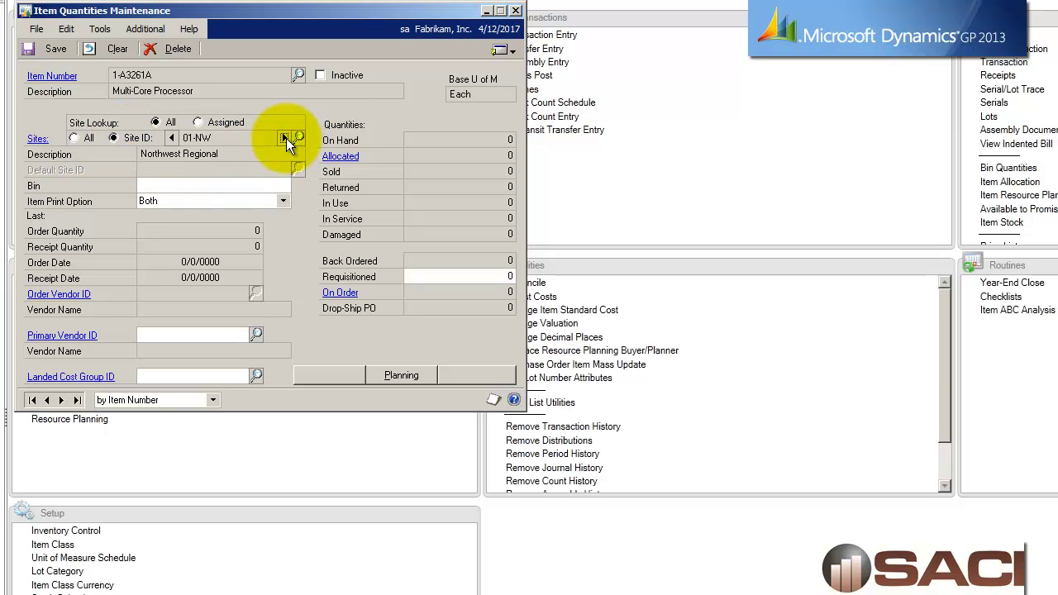
left_click(283, 138)
left_click(284, 138)
left_click(285, 138)
left_click(285, 138)
left_click(286, 138)
left_click(285, 139)
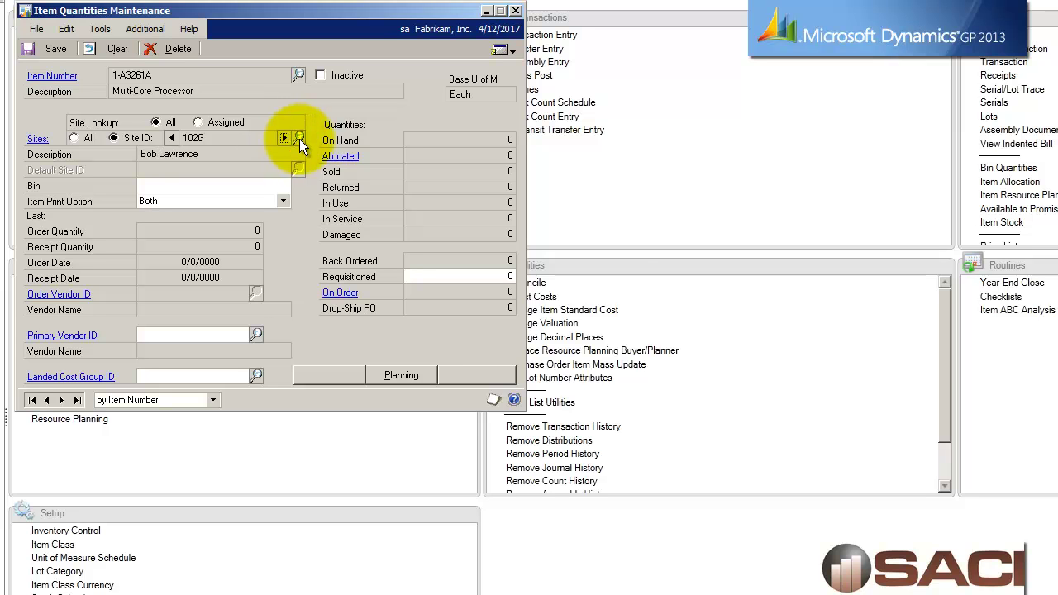
left_click(299, 138)
Choose site NYC from the Sites list to show item 1-A3261A's NYC record.
scroll(232, 273, "down", 4)
scroll(232, 273, "down", 15)
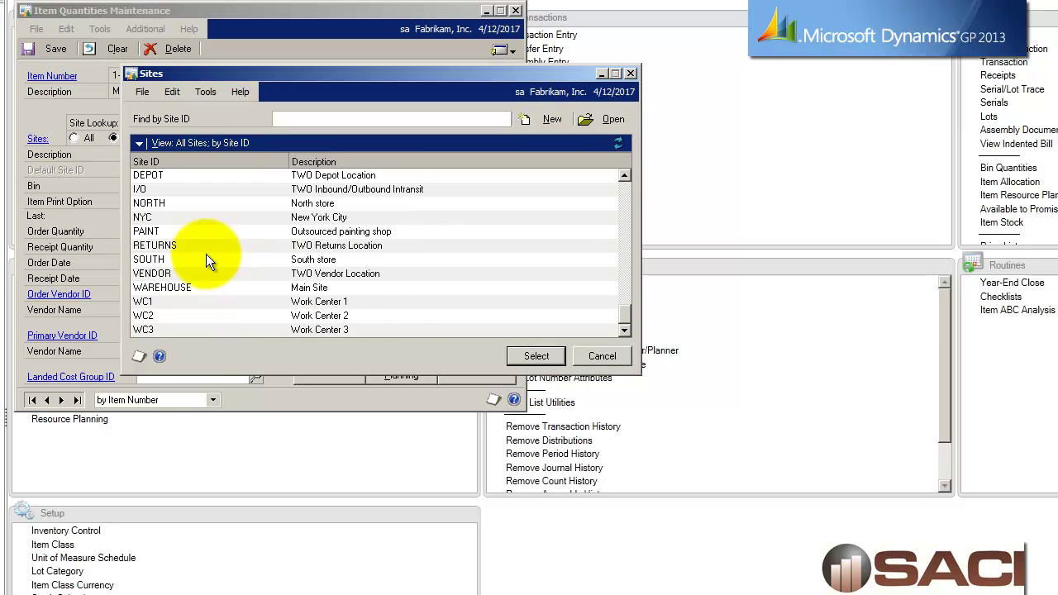
scroll(205, 252, "up", 2)
double_click(155, 303)
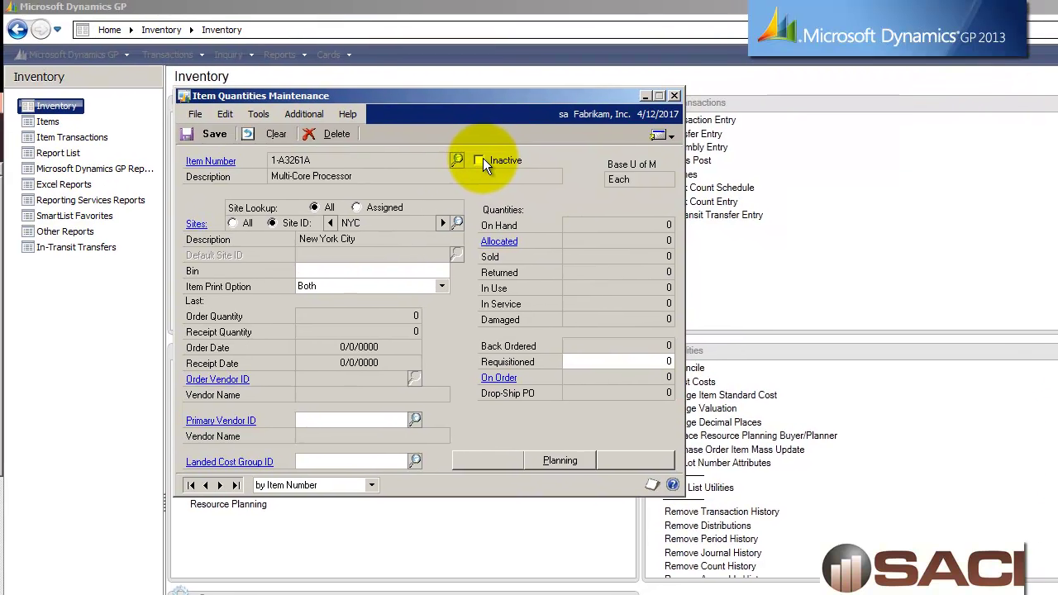
Mark the NYC site record inactive, save it, and revisit NYC to confirm.
left_click(479, 160)
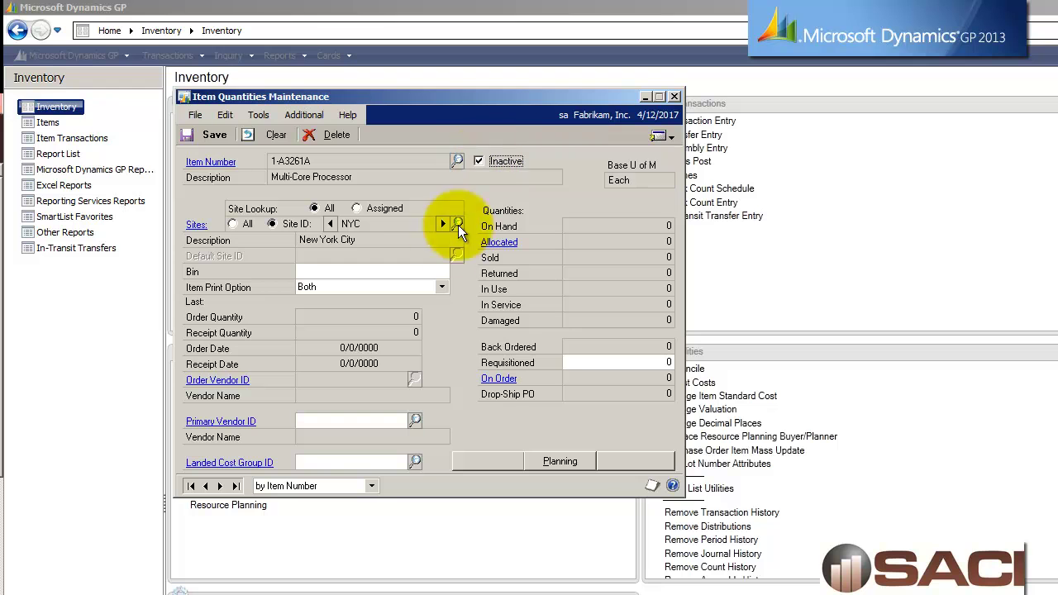
left_click(443, 223)
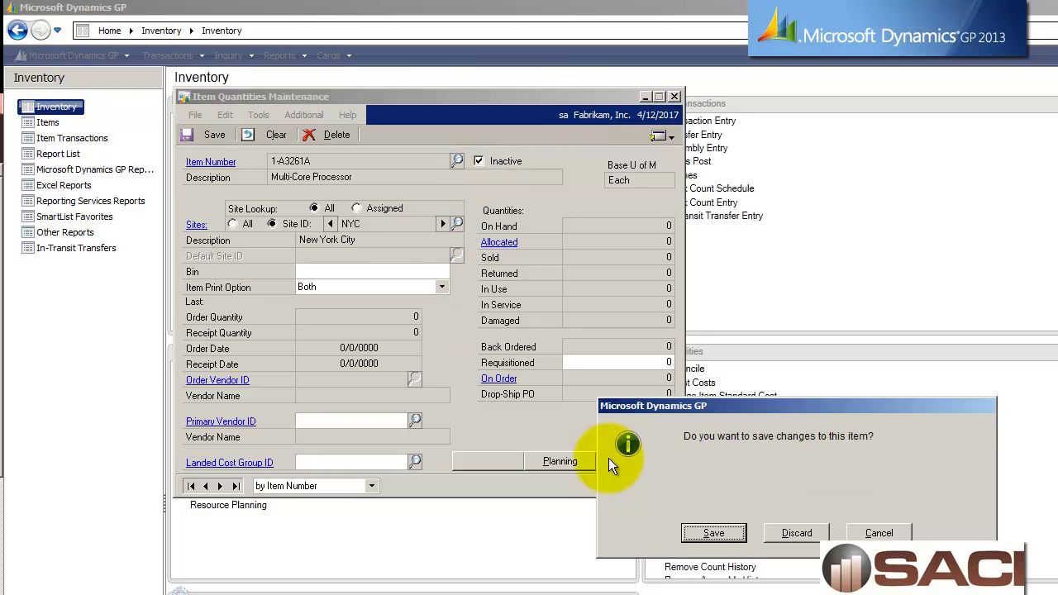
left_click(703, 539)
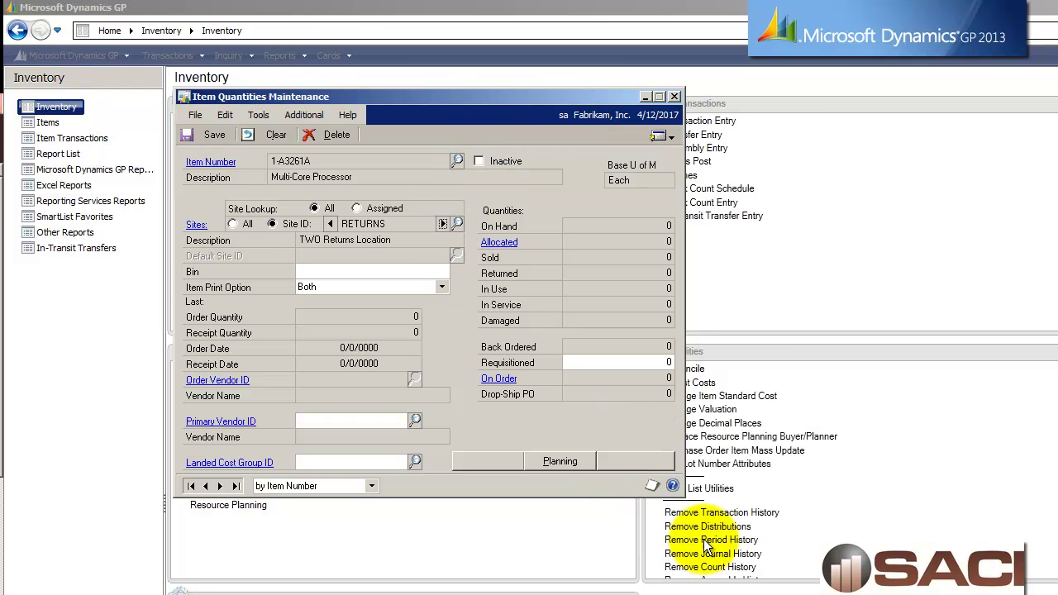
left_click(332, 225)
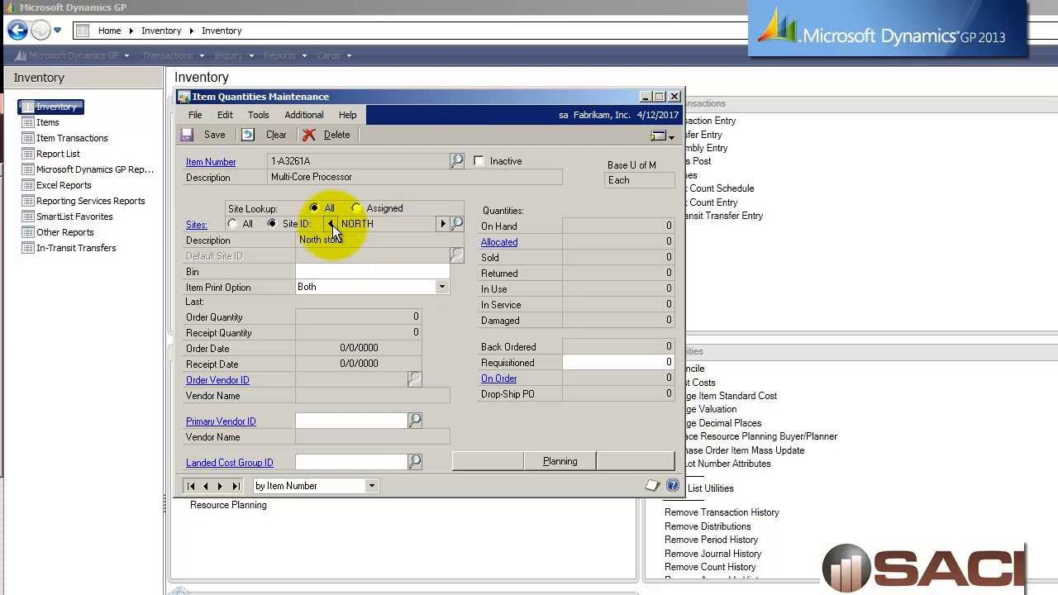
left_click(446, 225)
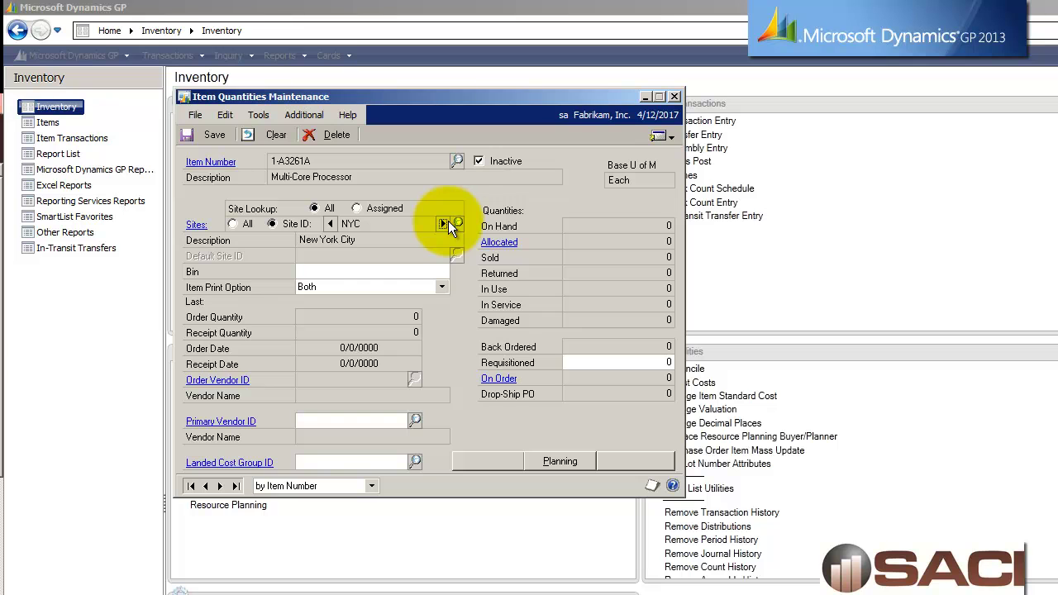